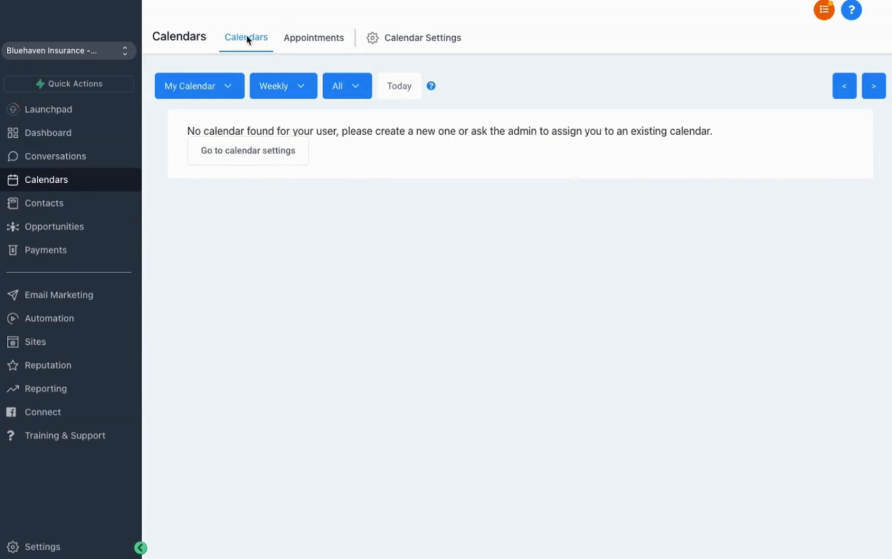
Step: Switch the calendar display from the weekly to the Monthly view
{"action": "left_click", "coordinate": [229, 92]}
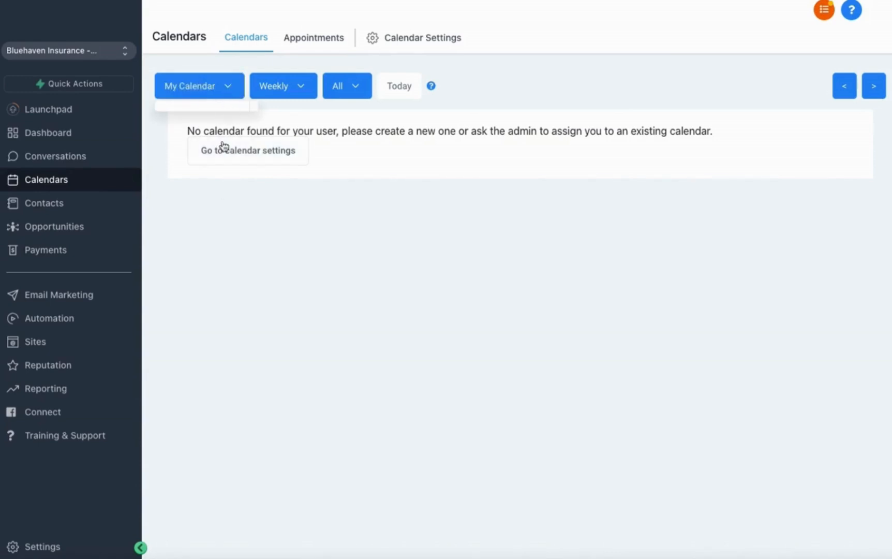
{"action": "left_click", "coordinate": [309, 88]}
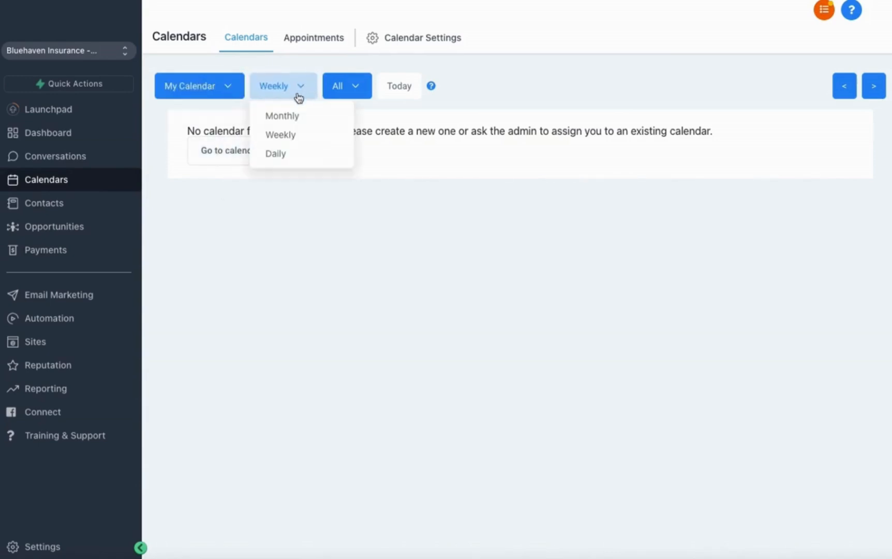
{"action": "left_click", "coordinate": [301, 119]}
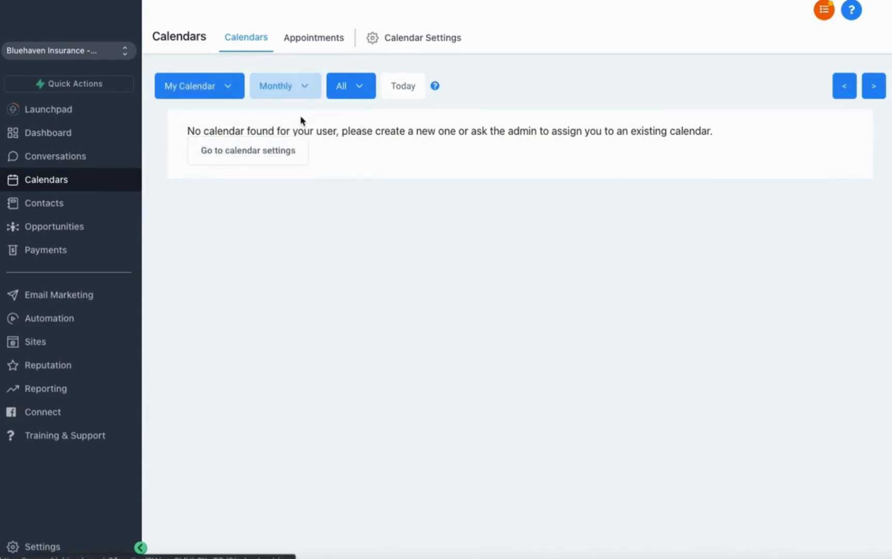
{"action": "left_click", "coordinate": [302, 88]}
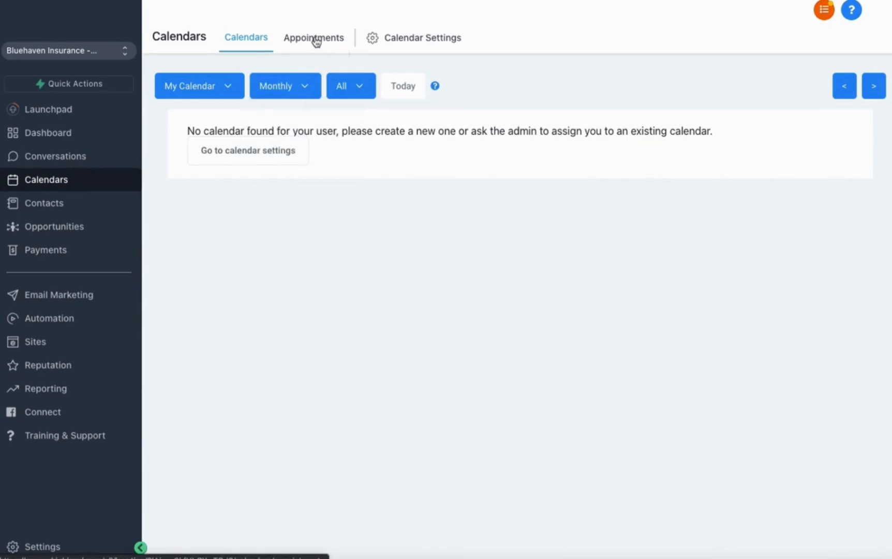
Step: View the appointments list and go to the calendar settings
{"action": "left_click", "coordinate": [316, 40]}
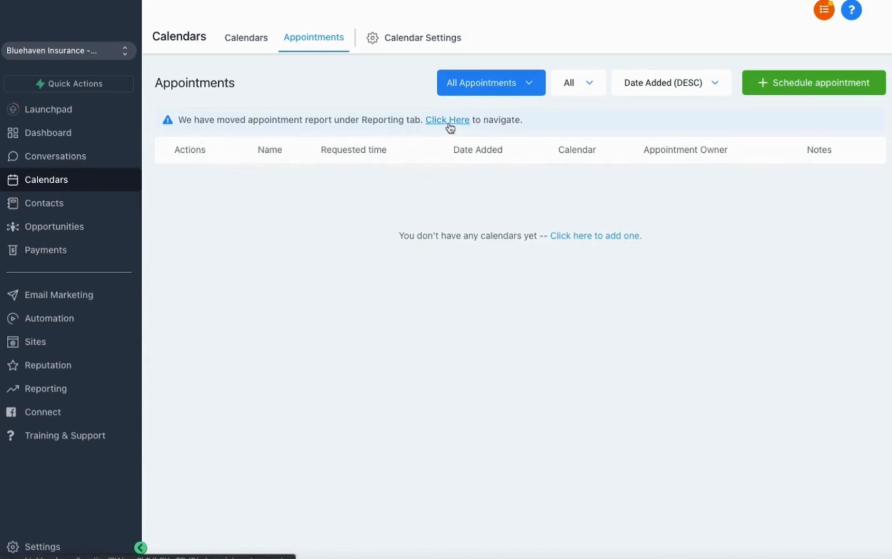
{"action": "left_click", "coordinate": [48, 389]}
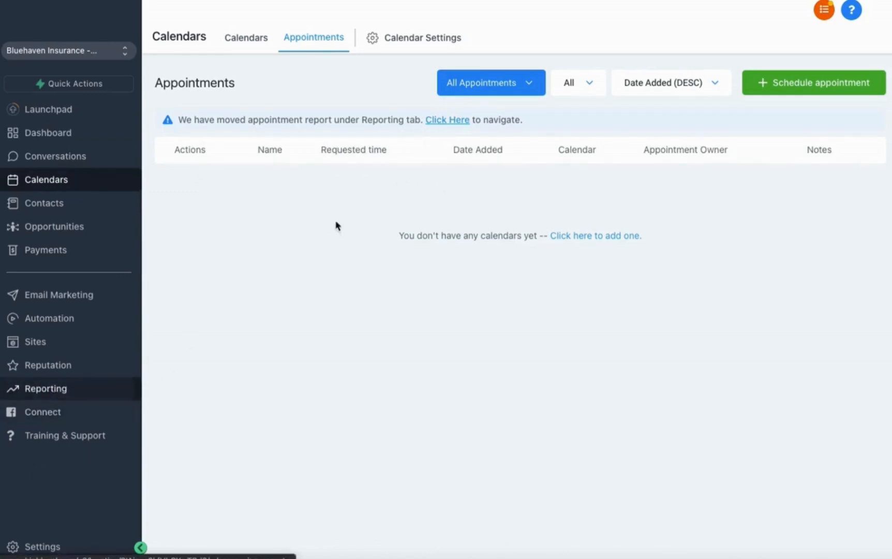
{"action": "left_click", "coordinate": [395, 42]}
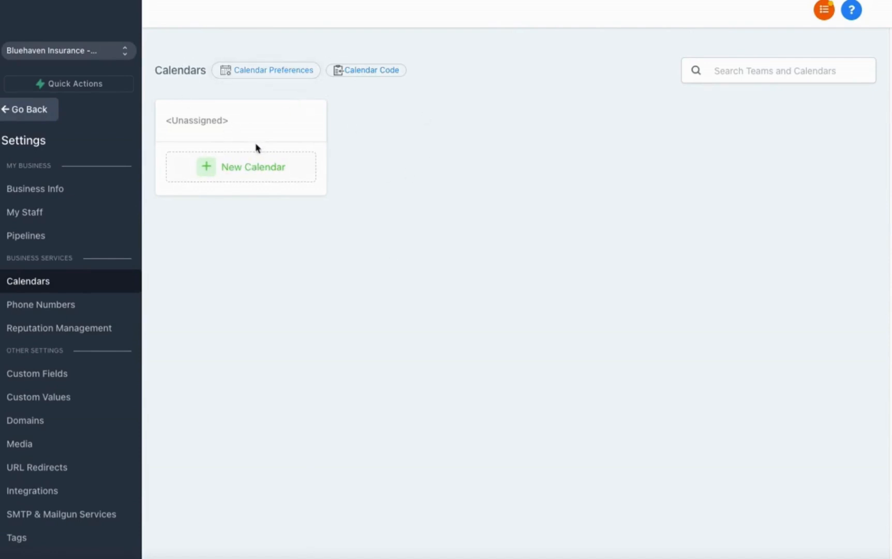
Step: Review the start day and widget language choices in the calendar preferences, leaving them without saving
{"action": "left_click", "coordinate": [256, 73]}
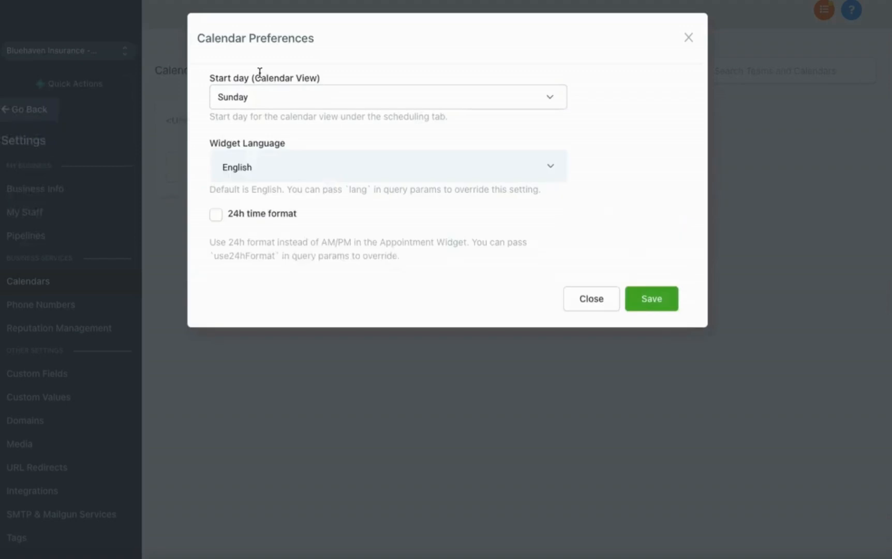
{"action": "left_click", "coordinate": [263, 99]}
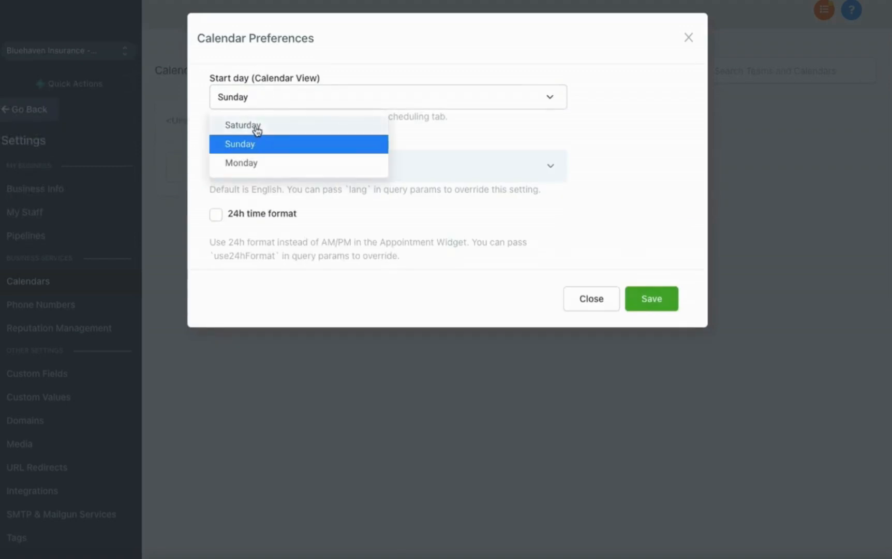
{"action": "left_click", "coordinate": [451, 133]}
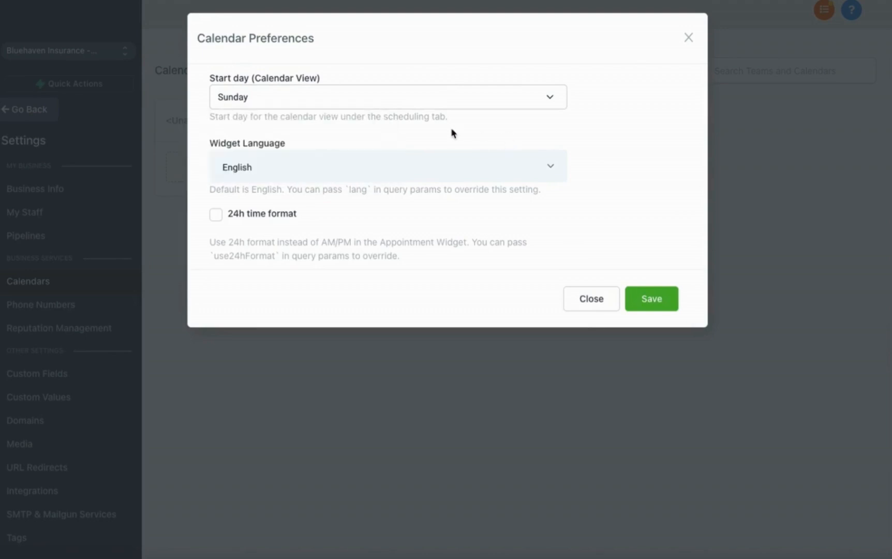
{"action": "left_click", "coordinate": [296, 165]}
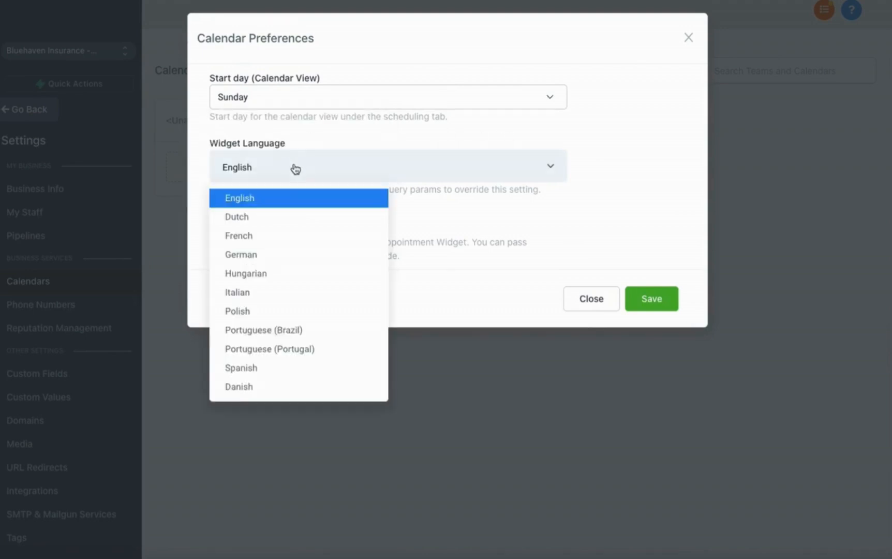
{"action": "left_click", "coordinate": [337, 142]}
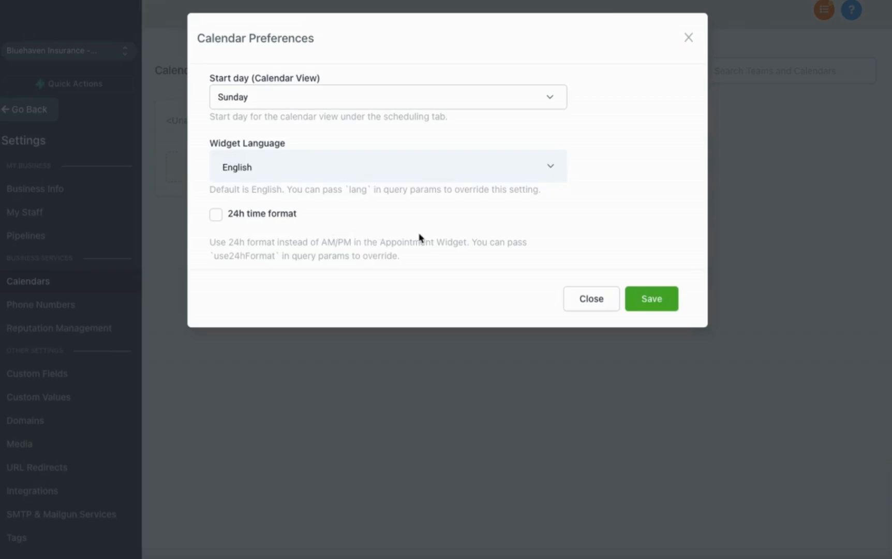
{"action": "left_click", "coordinate": [596, 296]}
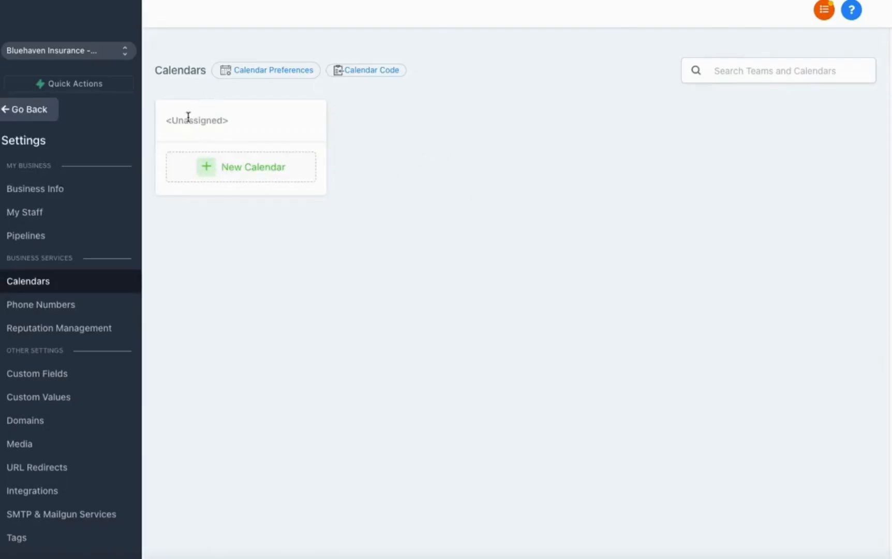
Step: Start a new calendar named "Appointment Calendar" with the description "My appointments with prospects"
{"action": "left_click", "coordinate": [243, 174]}
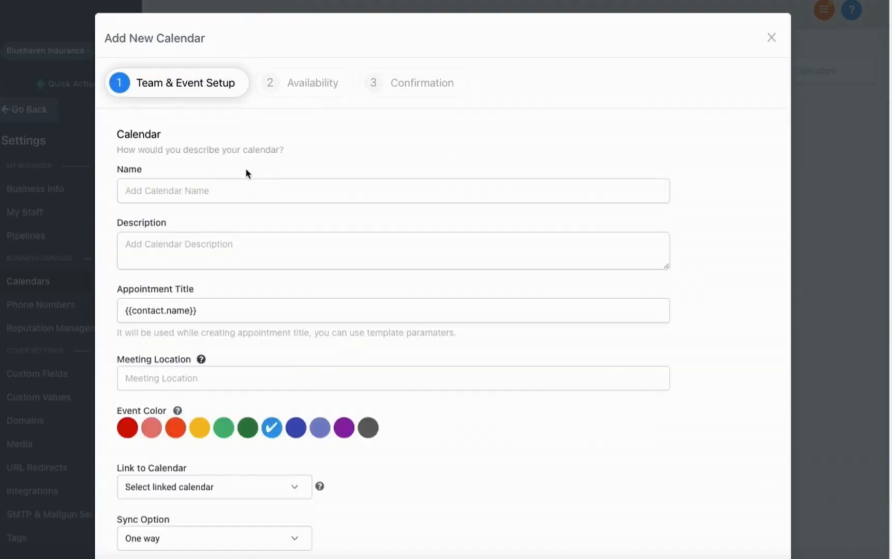
{"action": "left_click", "coordinate": [199, 190]}
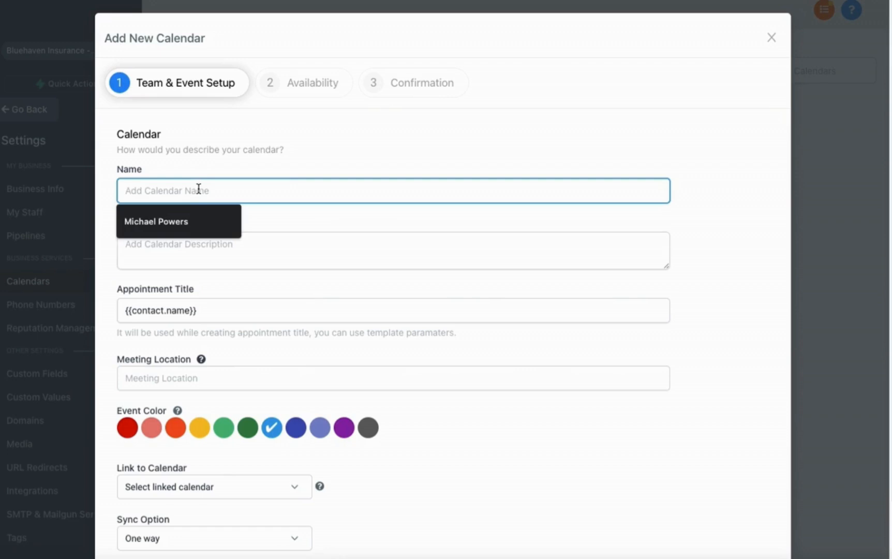
{"action": "type", "text": "Appointment Calendar"}
{"action": "left_click", "coordinate": [273, 165]}
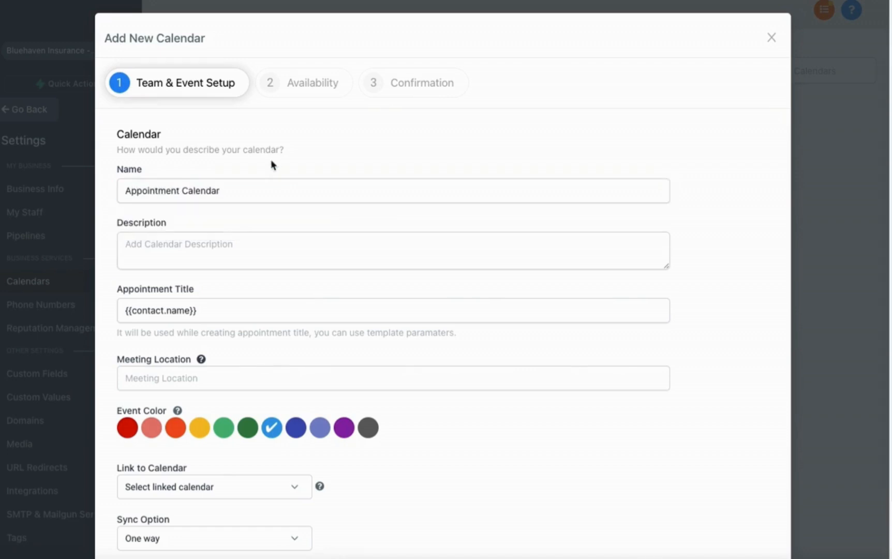
{"action": "left_click", "coordinate": [171, 255]}
{"action": "type", "text": "My appointments with prospects"}
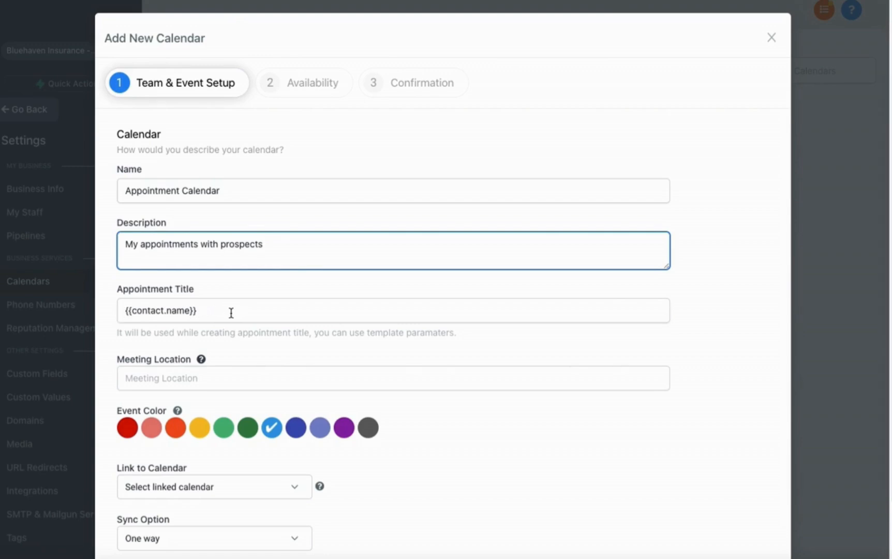
Step: Check the linked calendar and sync option choices, and save the team and event setup with One way sync
{"action": "scroll", "coordinate": [228, 311], "scroll_direction": "down", "scroll_amount": 2}
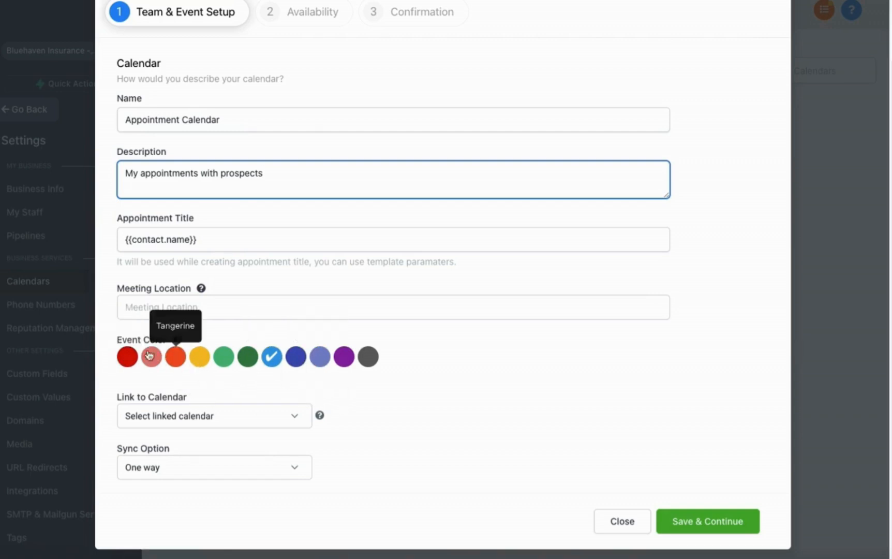
{"action": "left_click", "coordinate": [173, 420]}
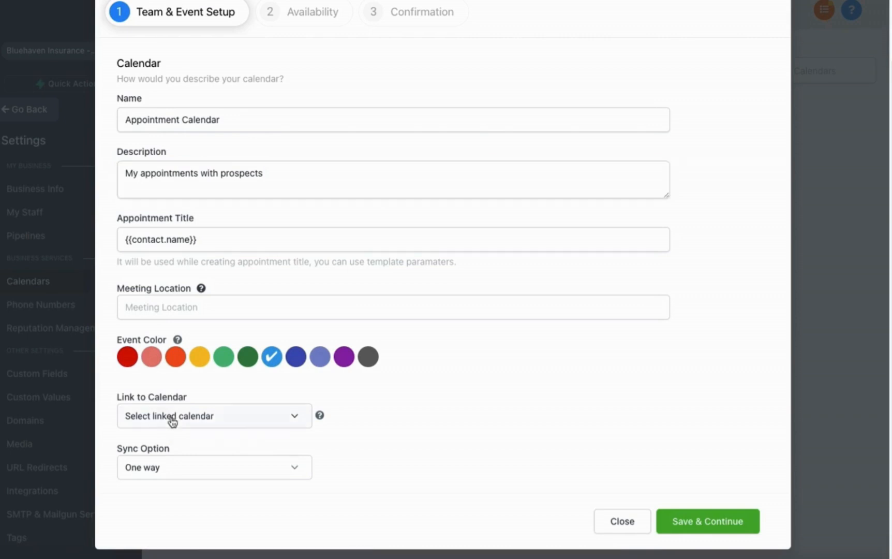
{"action": "left_click", "coordinate": [202, 397]}
{"action": "left_click", "coordinate": [190, 418]}
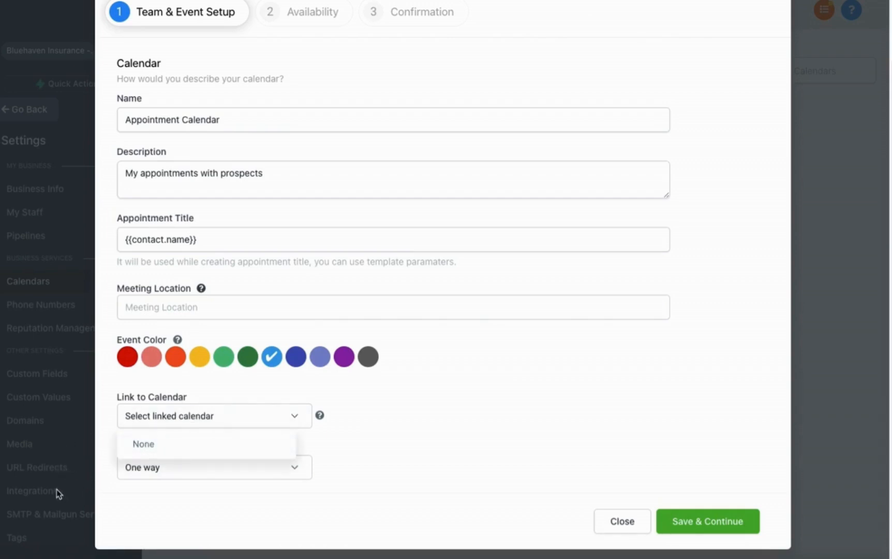
{"action": "left_click", "coordinate": [218, 395]}
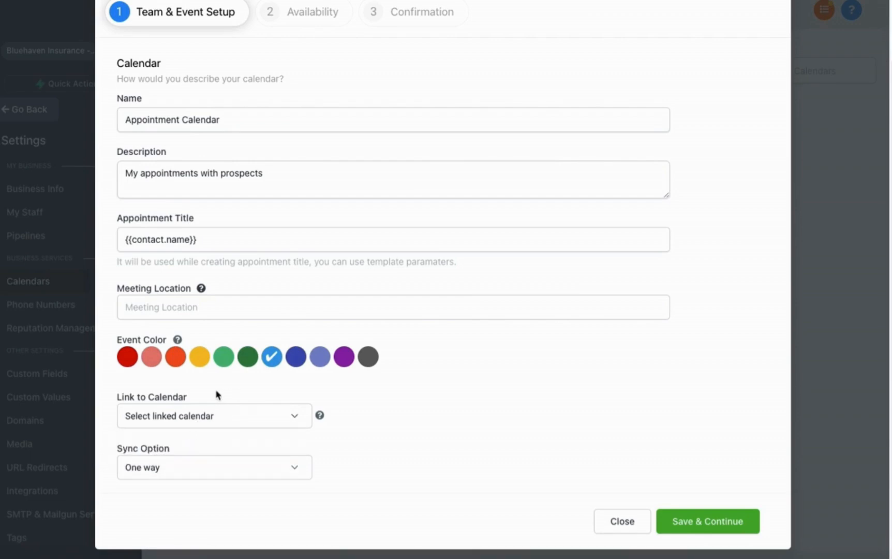
{"action": "left_click", "coordinate": [170, 474]}
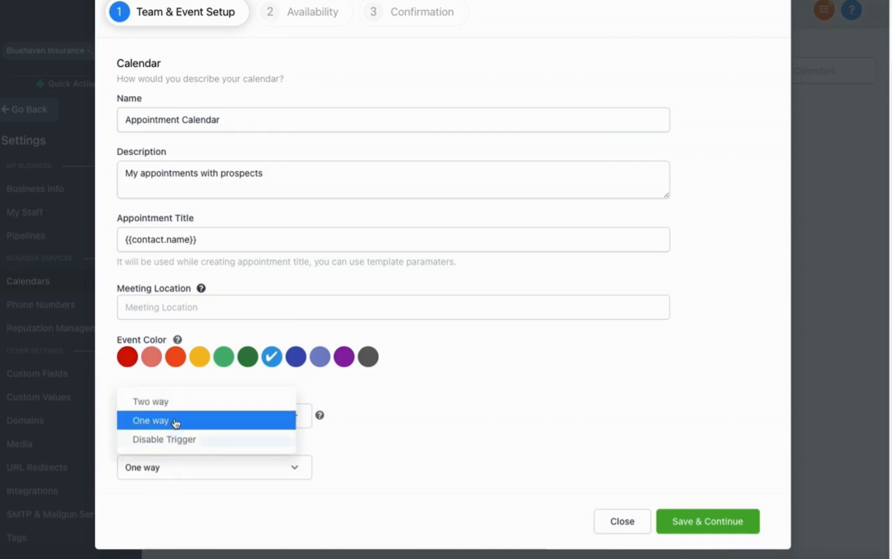
{"action": "left_click", "coordinate": [417, 449]}
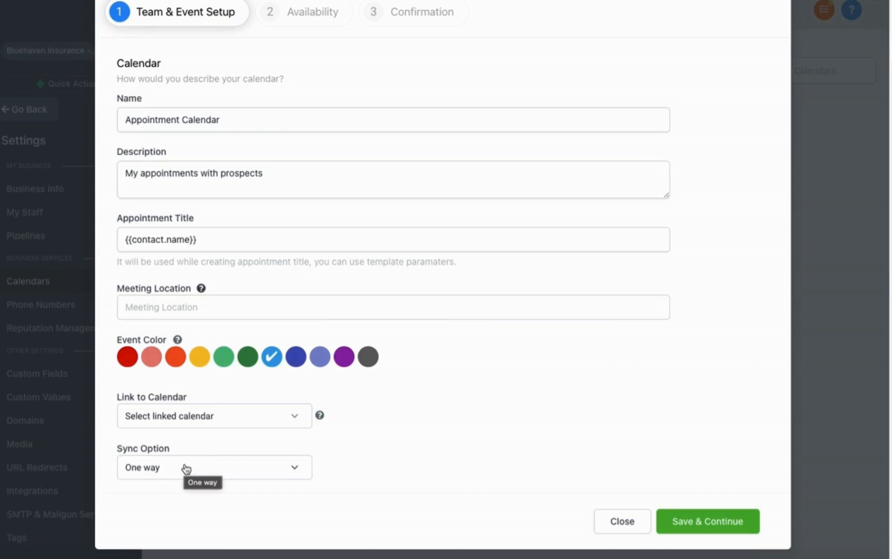
{"action": "left_click", "coordinate": [682, 528]}
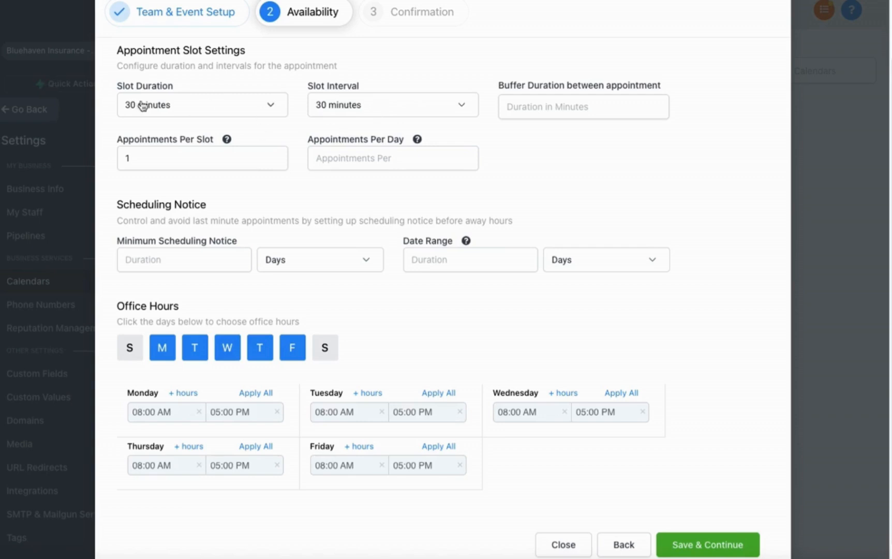
Step: Examine the slot duration and slot interval choices and the appointments-per-slot and per-day limits
{"action": "left_click", "coordinate": [207, 109]}
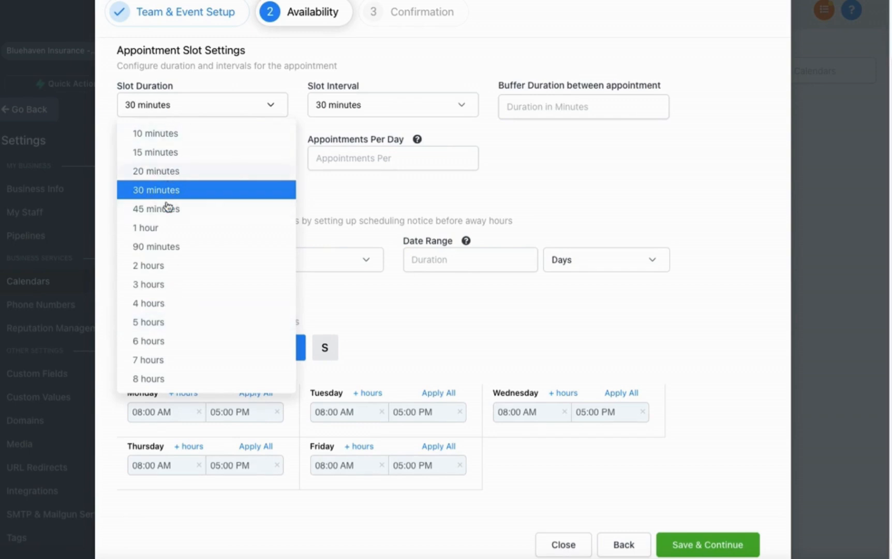
{"action": "left_click", "coordinate": [201, 82]}
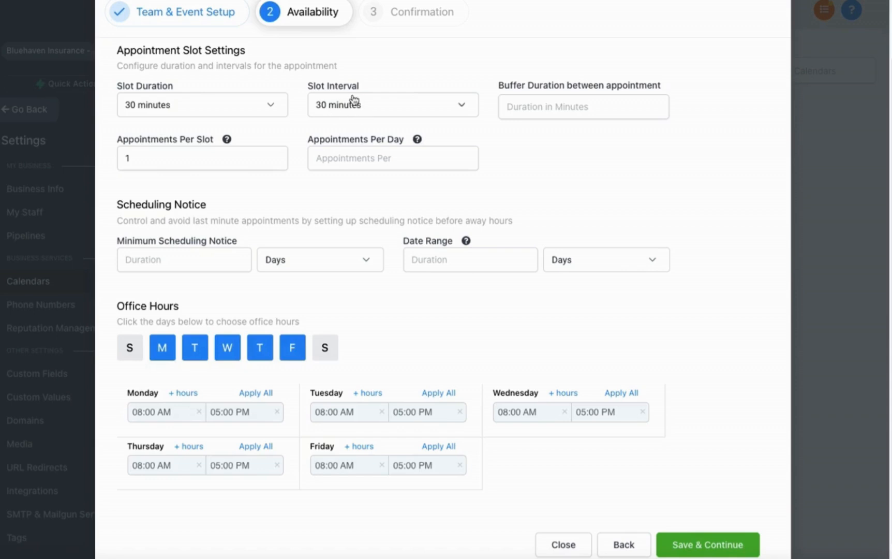
{"action": "left_click", "coordinate": [368, 111]}
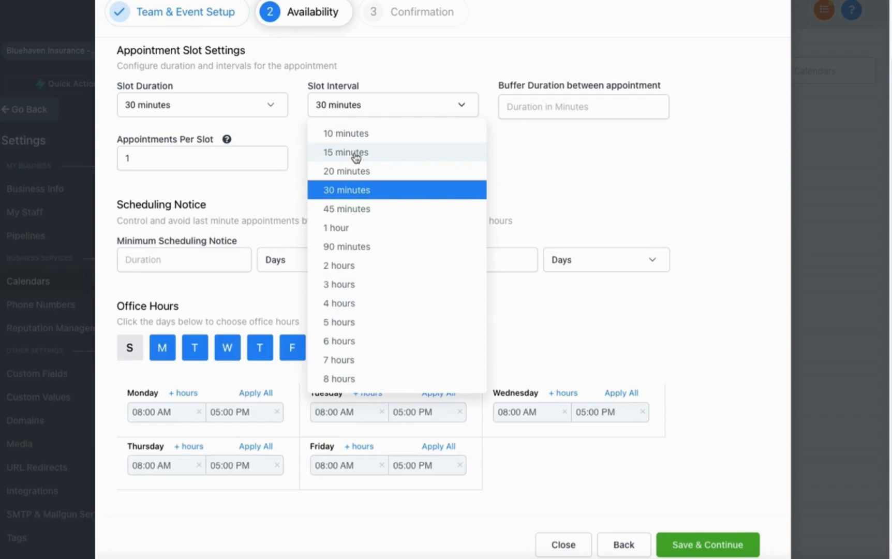
{"action": "left_click", "coordinate": [401, 57]}
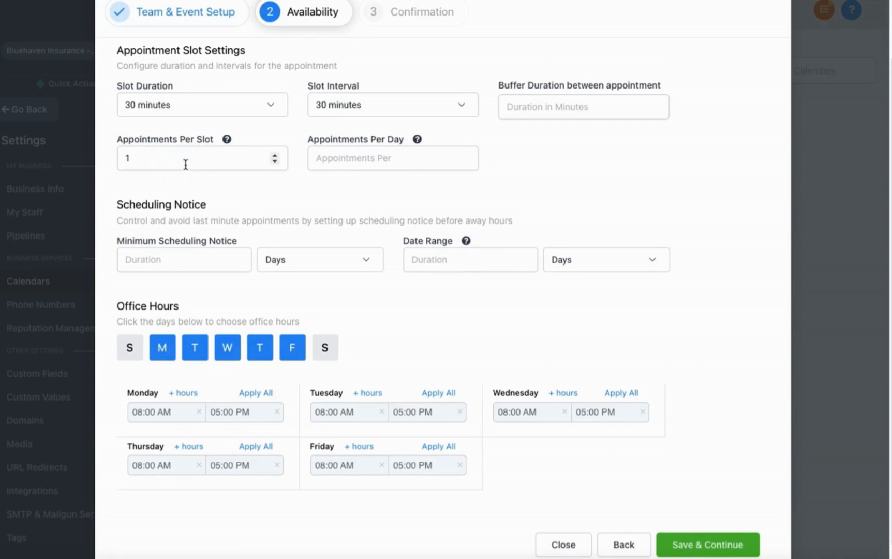
{"action": "left_click", "coordinate": [342, 155]}
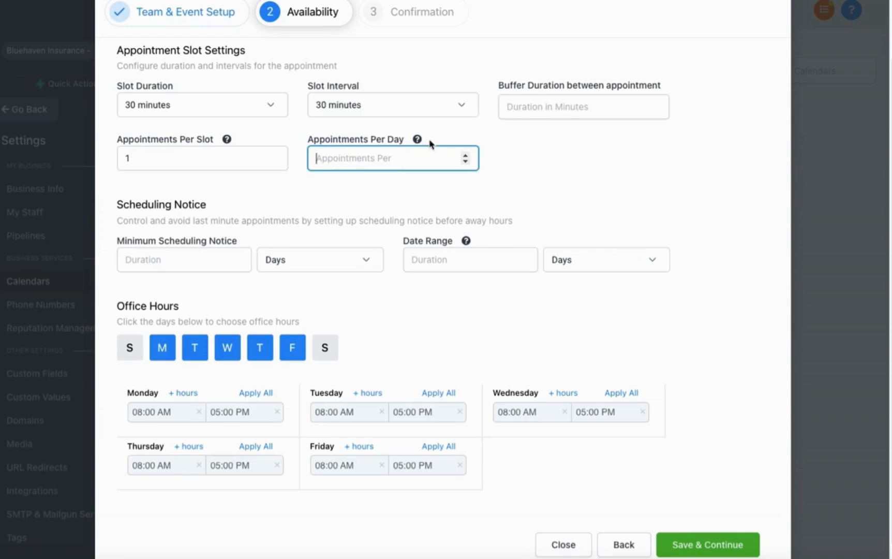
{"action": "mouse_move", "coordinate": [417, 142]}
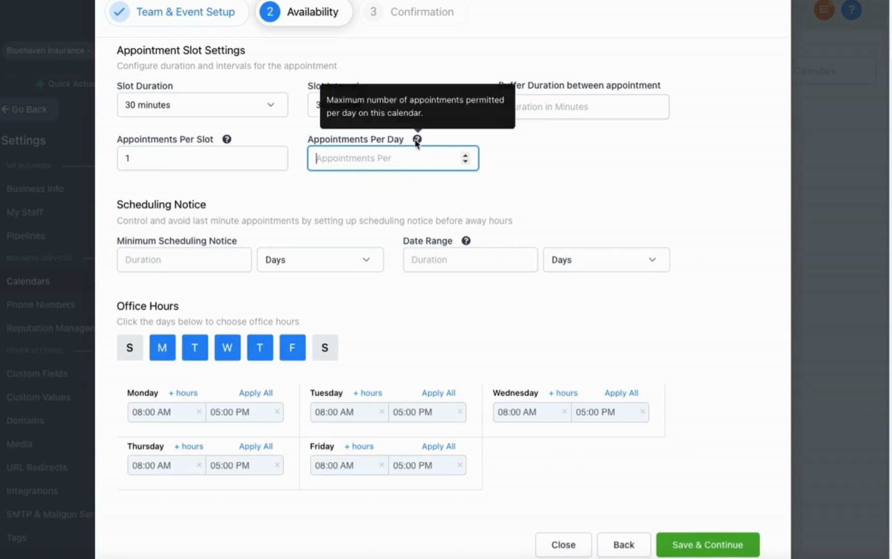
{"action": "key", "text": "shift+Tab"}
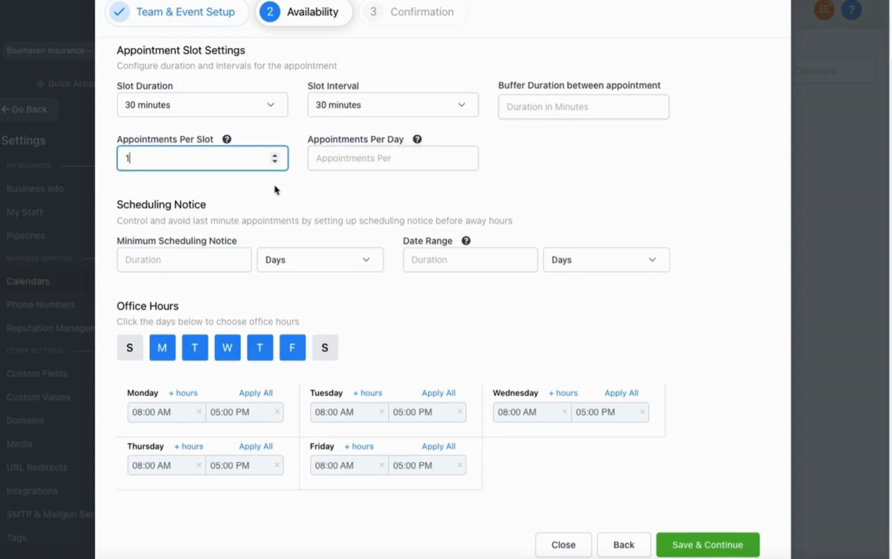
Step: Set the minimum scheduling notice to 2 days, checking the other time unit choices
{"action": "scroll", "coordinate": [271, 200], "scroll_direction": "down", "scroll_amount": 1}
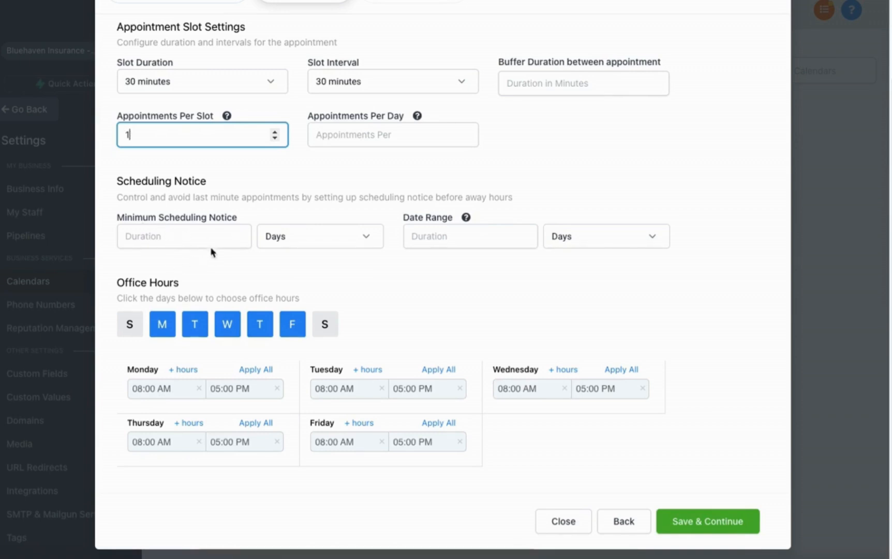
{"action": "double_click", "coordinate": [239, 234]}
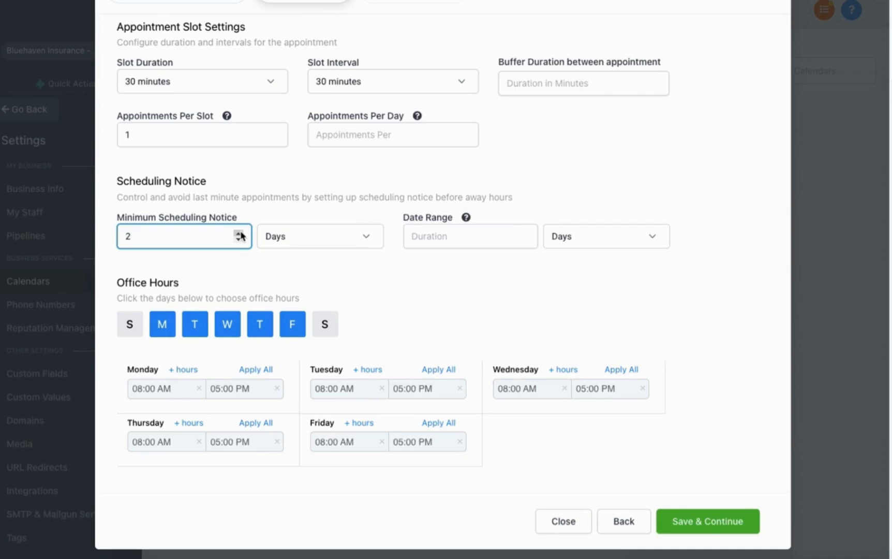
{"action": "left_click", "coordinate": [340, 240]}
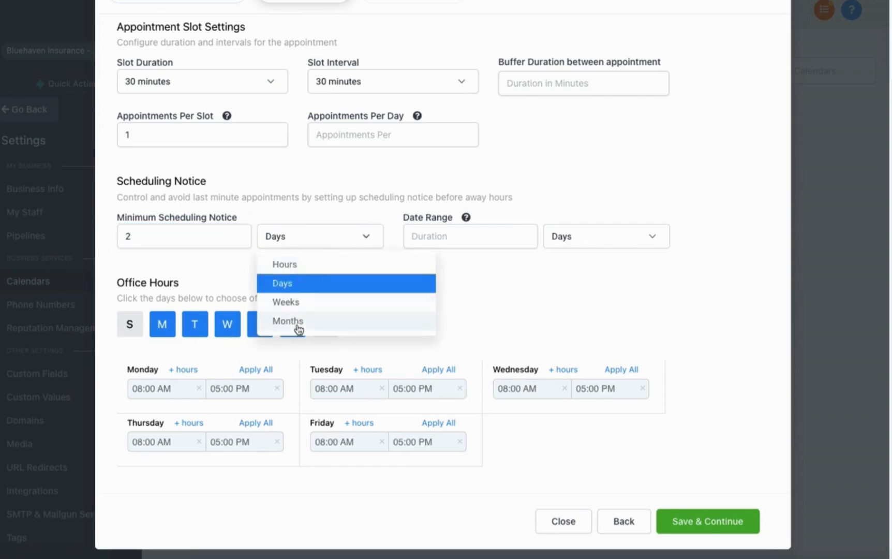
{"action": "left_click", "coordinate": [139, 238]}
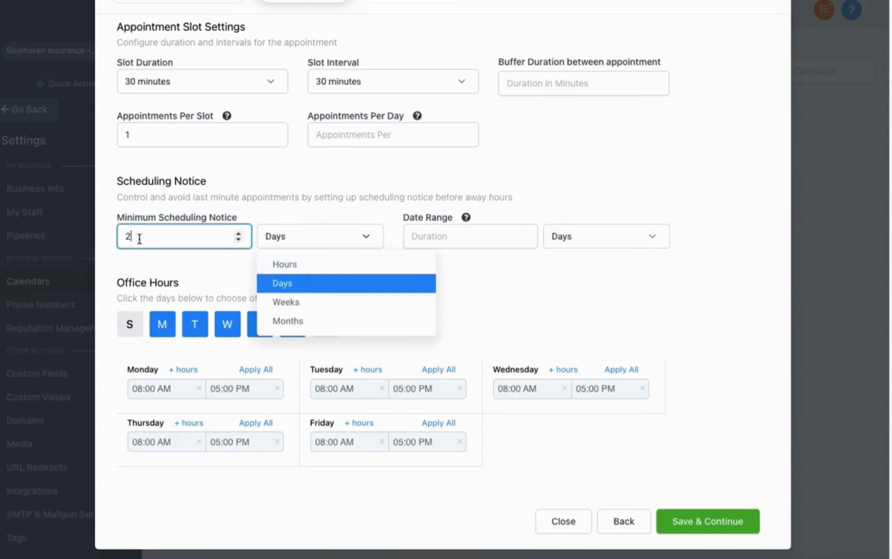
{"action": "left_click_drag", "start_coordinate": [140, 238], "coordinate": [100, 238]}
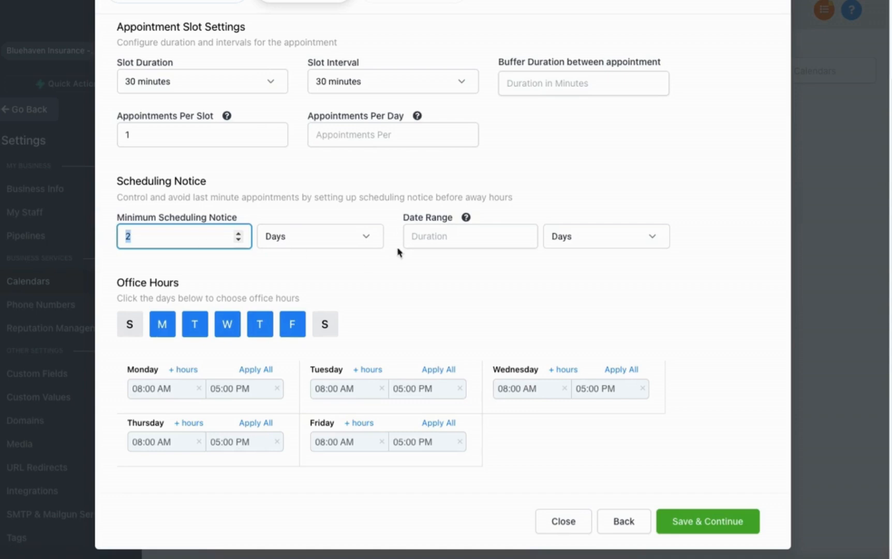
Step: Check the date range unit choices, leave the duration empty, and save the availability settings with the existing weekday office hours
{"action": "left_click", "coordinate": [440, 236]}
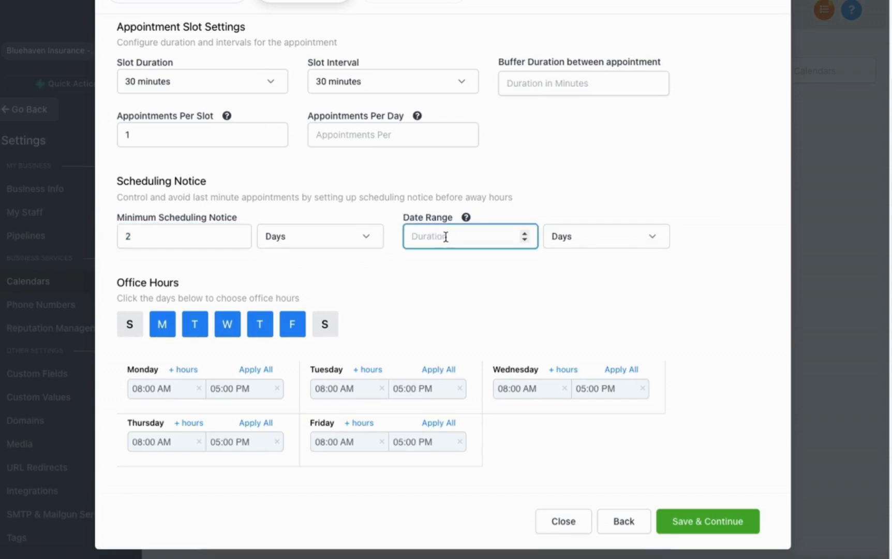
{"action": "left_click", "coordinate": [588, 245]}
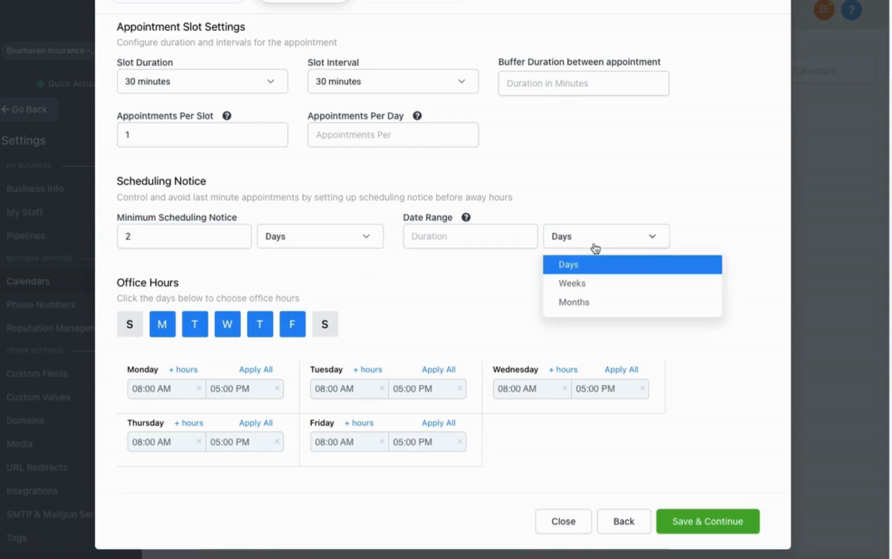
{"action": "left_click", "coordinate": [576, 193]}
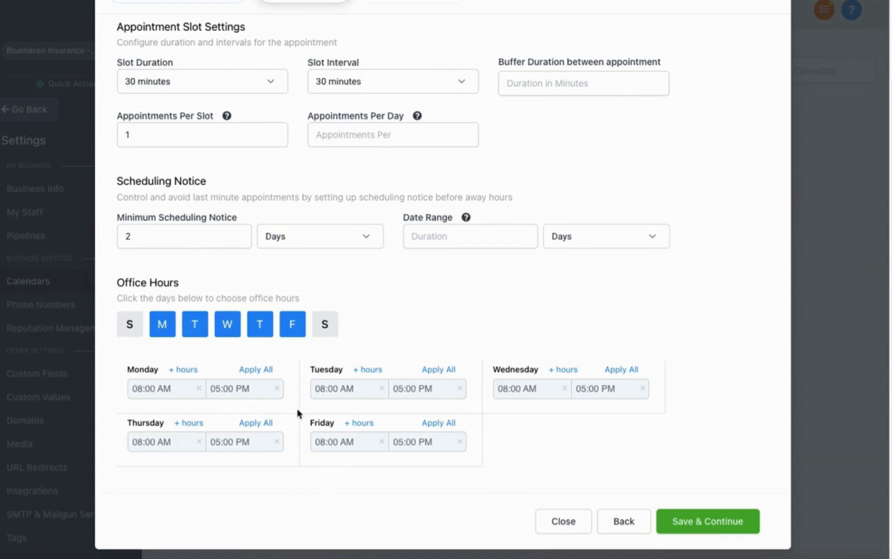
{"action": "left_click", "coordinate": [712, 523]}
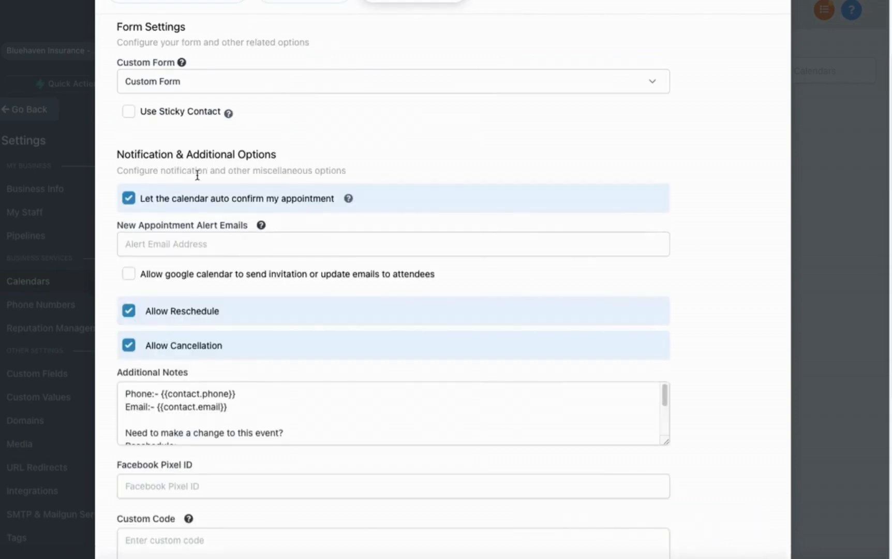
Step: Check the custom form choices in the confirmation form settings without selecting one
{"action": "scroll", "coordinate": [197, 176], "scroll_direction": "up", "scroll_amount": 3}
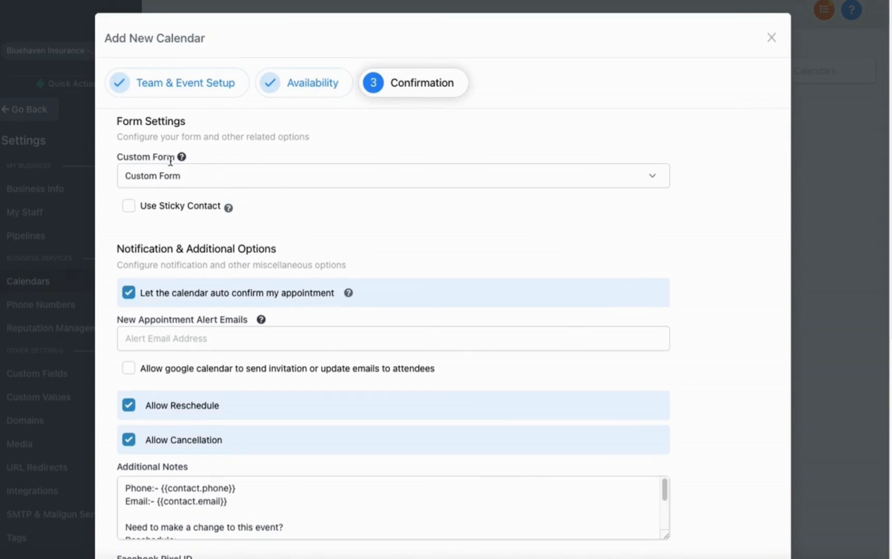
{"action": "left_click", "coordinate": [176, 181]}
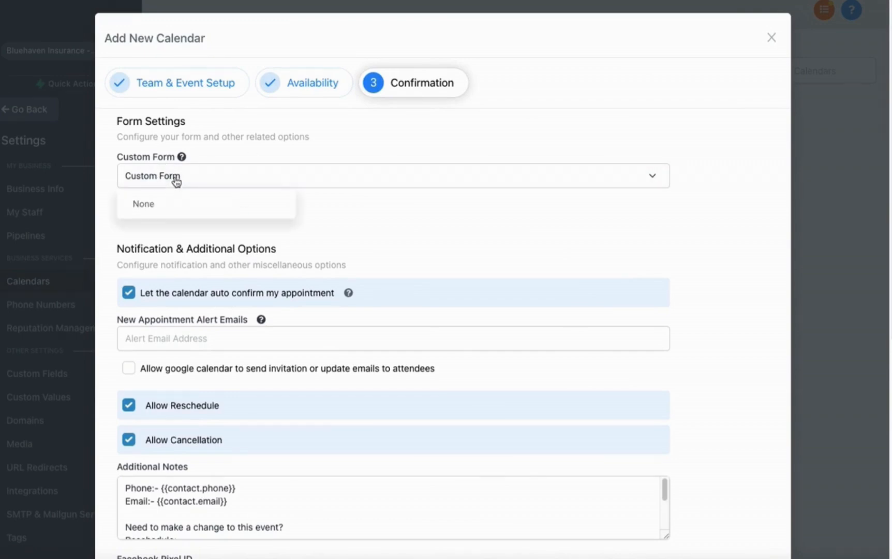
{"action": "left_click", "coordinate": [203, 154]}
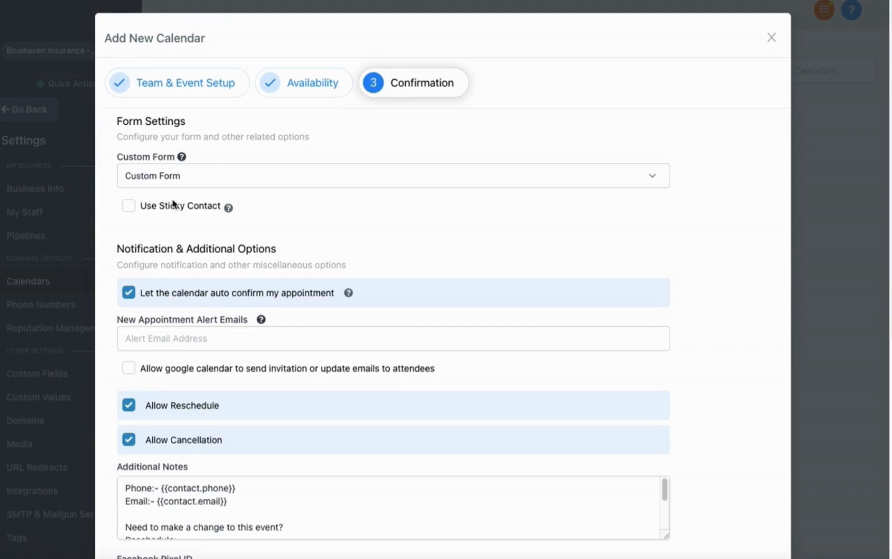
{"action": "left_click", "coordinate": [214, 176]}
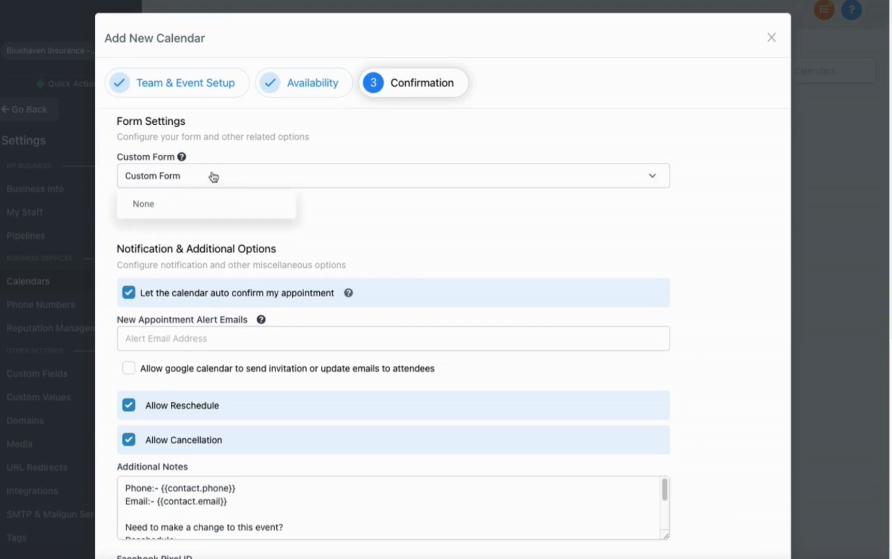
{"action": "left_click", "coordinate": [331, 215]}
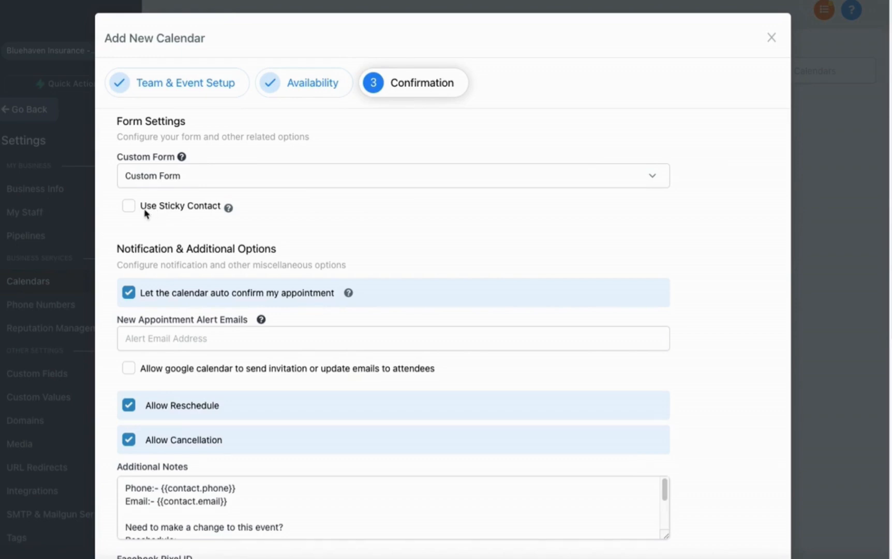
Step: Review the notification options and the enlarged additional notes, and complete the calendar with the Custom 'Thank You' Message
{"action": "scroll", "coordinate": [331, 194], "scroll_direction": "down", "scroll_amount": 3}
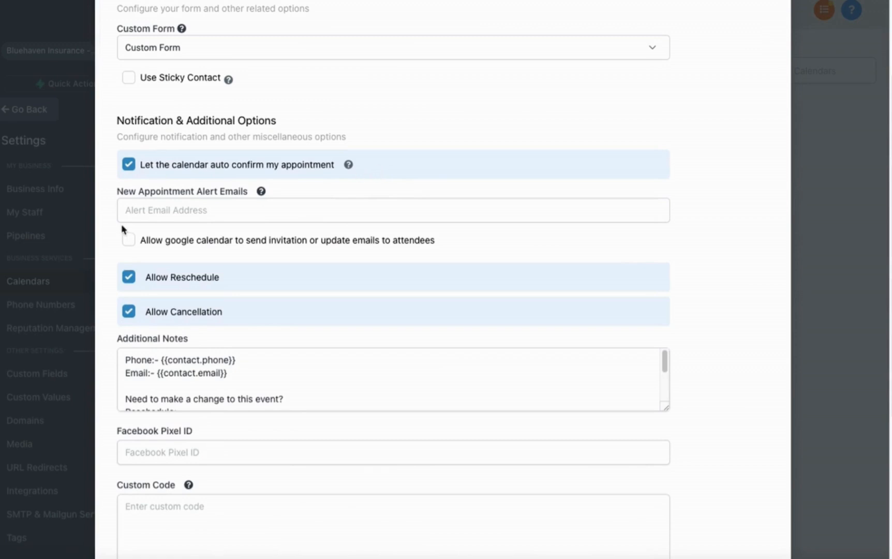
{"action": "left_click", "coordinate": [151, 214]}
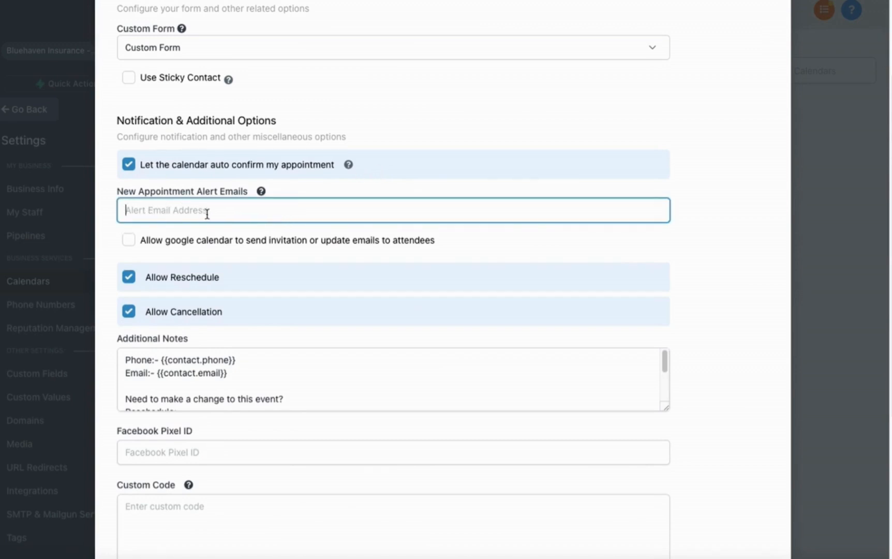
{"action": "scroll", "coordinate": [209, 211], "scroll_direction": "down", "scroll_amount": 2}
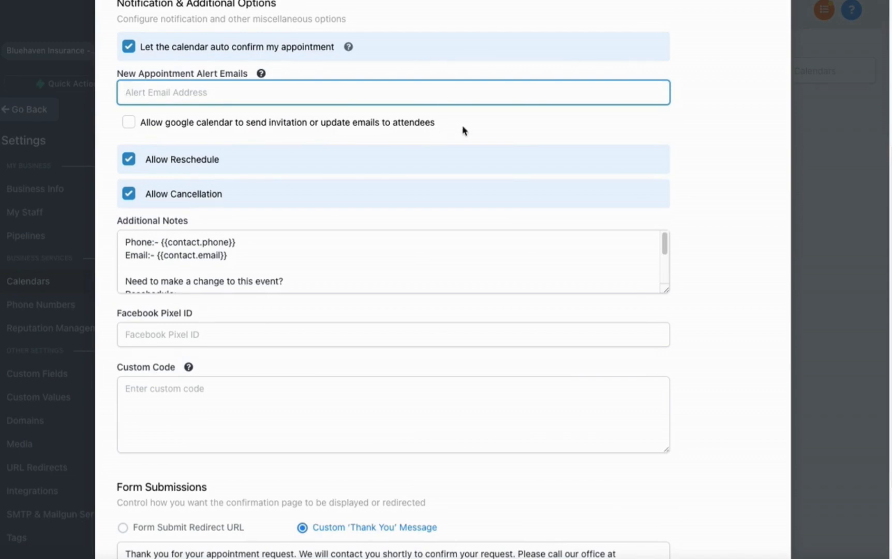
{"action": "scroll", "coordinate": [343, 165], "scroll_direction": "down", "scroll_amount": 2}
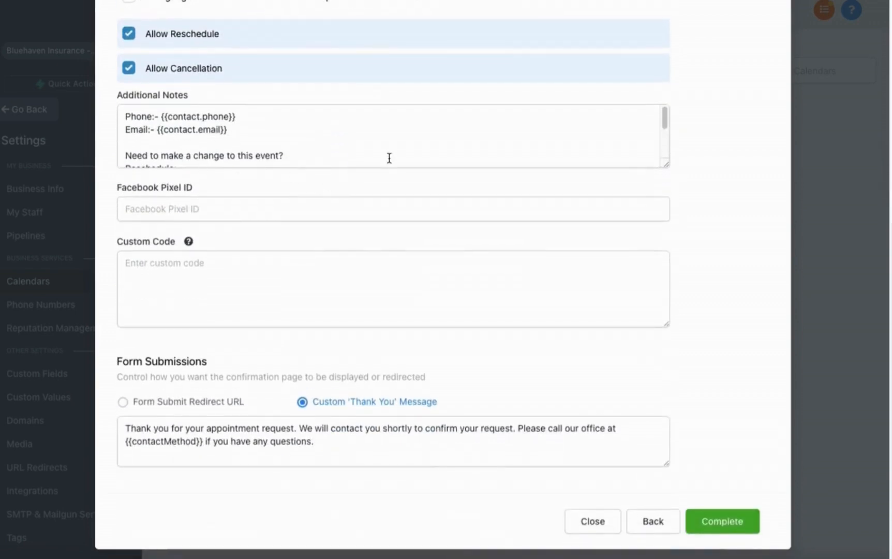
{"action": "left_click_drag", "start_coordinate": [666, 164], "coordinate": [672, 255]}
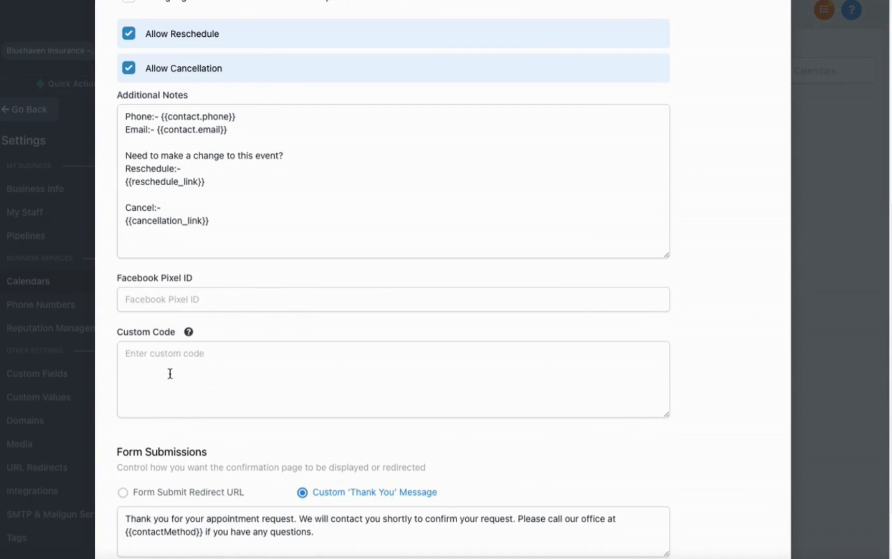
{"action": "scroll", "coordinate": [340, 322], "scroll_direction": "down", "scroll_amount": 3}
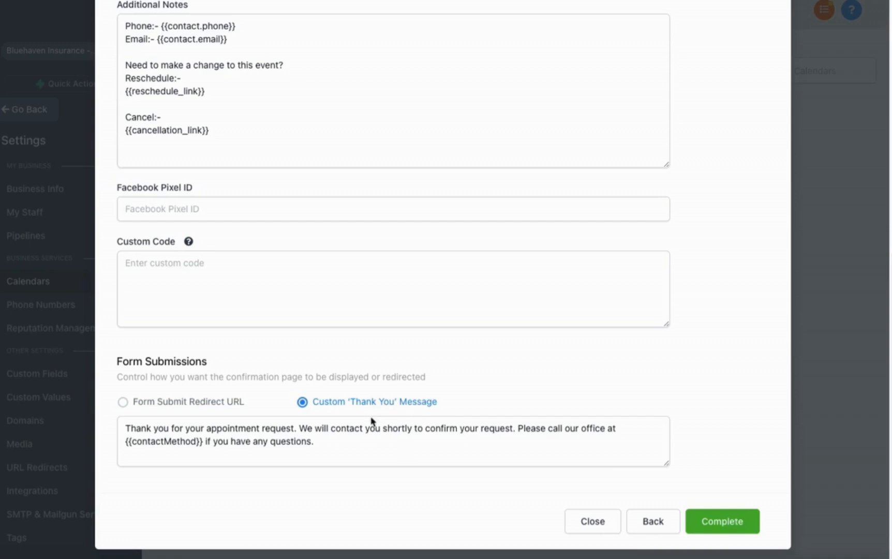
{"action": "left_click", "coordinate": [736, 524]}
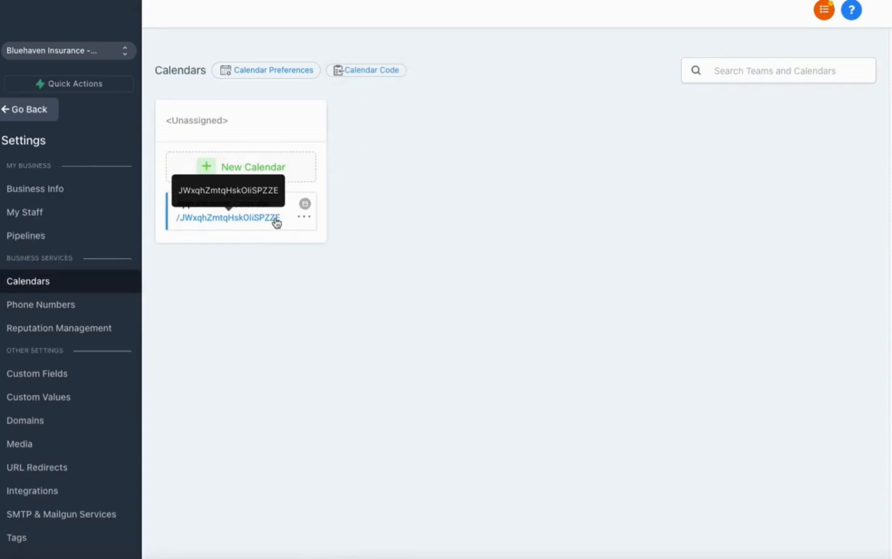
Step: Check the actions available for the new Appointment Calendar
{"action": "left_click", "coordinate": [307, 221]}
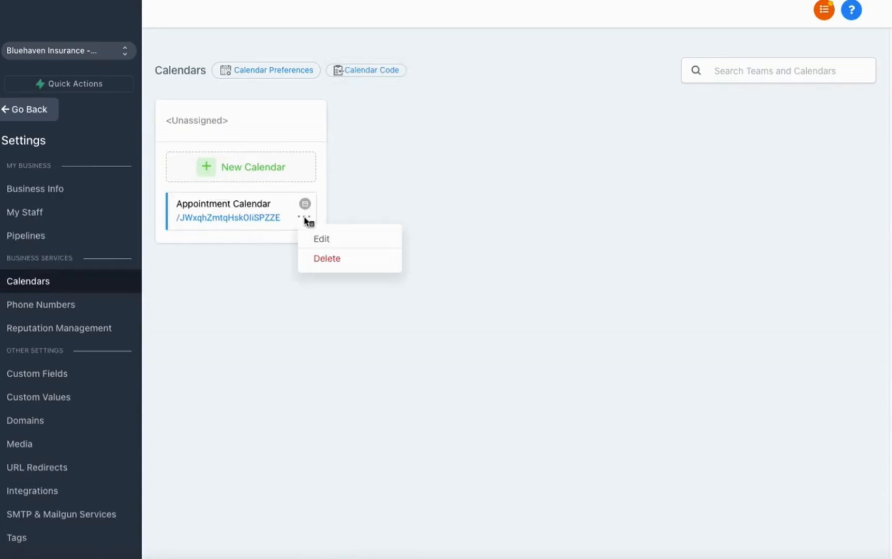
{"action": "left_click", "coordinate": [262, 218]}
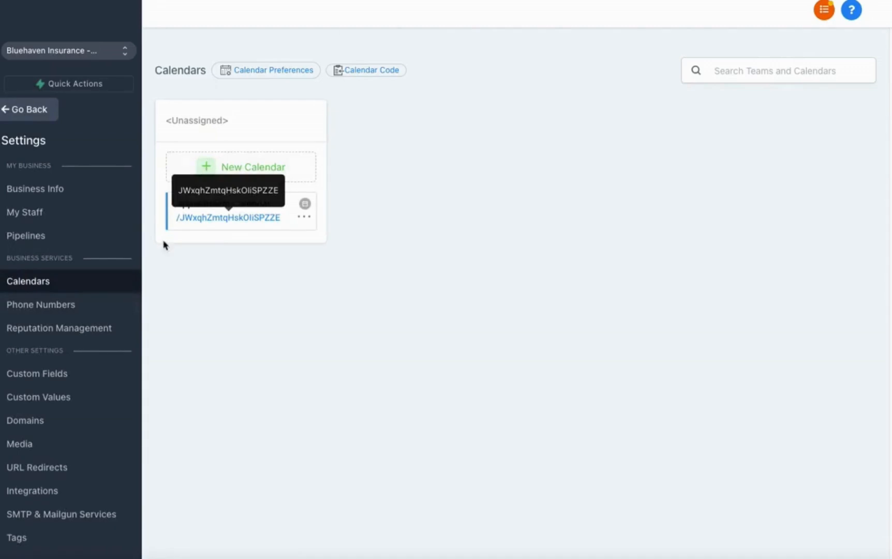
Step: Open the Web Rates Thank you page of the Web Rates Campaign funnel for editing
{"action": "left_click", "coordinate": [31, 118]}
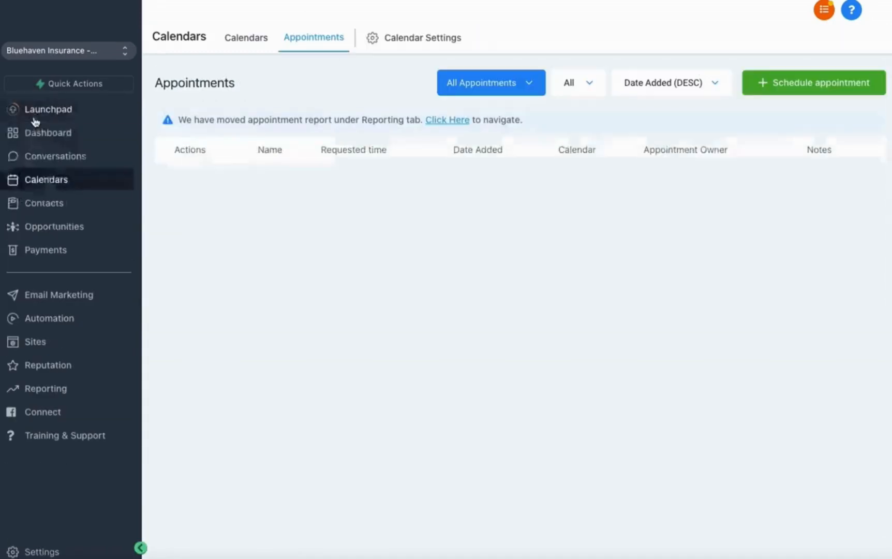
{"action": "left_click", "coordinate": [50, 342]}
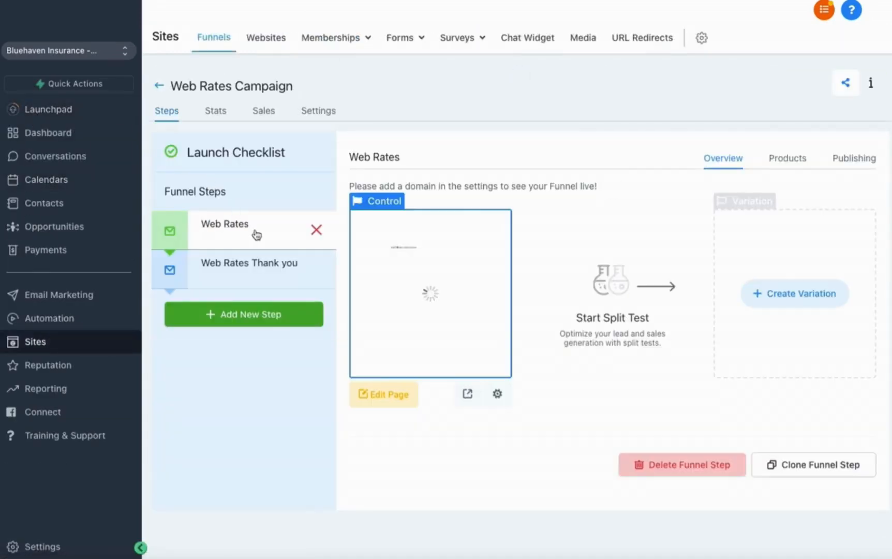
{"action": "left_click", "coordinate": [230, 284]}
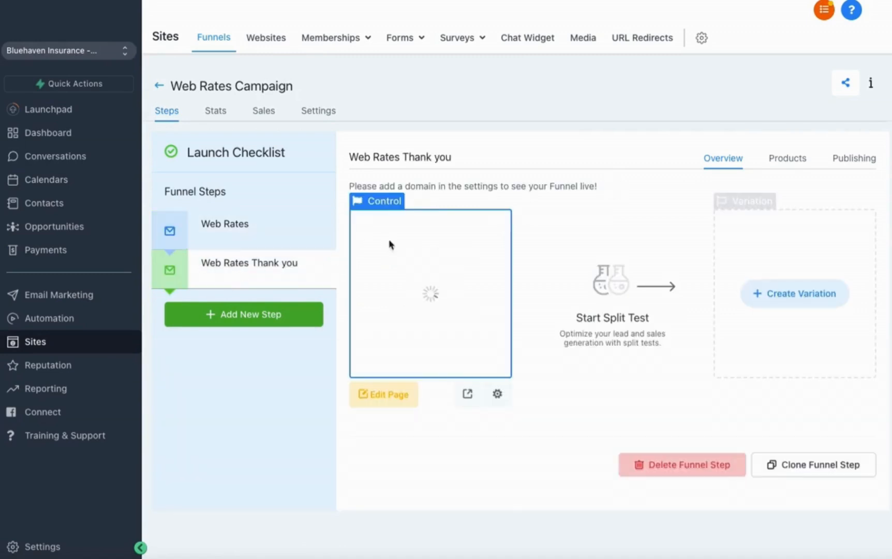
{"action": "left_click", "coordinate": [380, 395]}
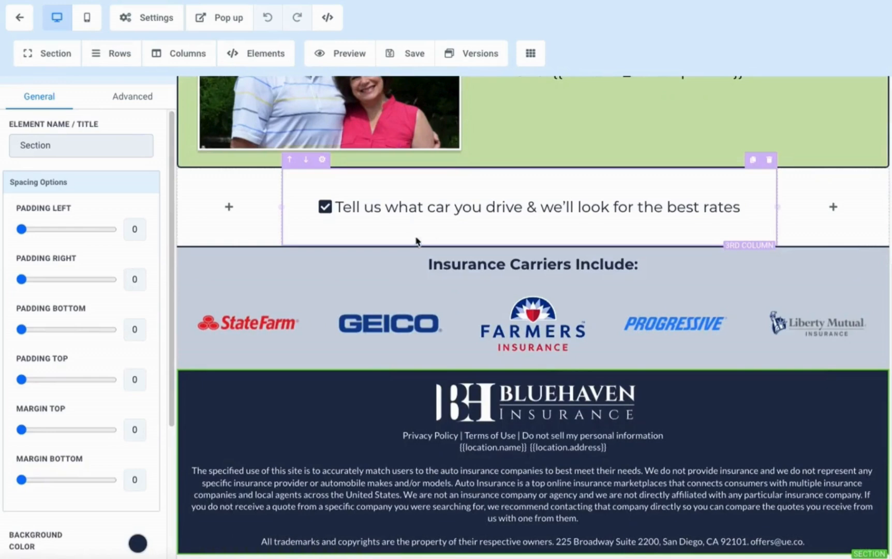
Step: Add a one-column row above the "Tell us what car you drive" row and insert a Calendar element linked to the Appointment Calendar
{"action": "left_click", "coordinate": [532, 167]}
{"action": "left_click", "coordinate": [731, 124]}
{"action": "left_click", "coordinate": [533, 216]}
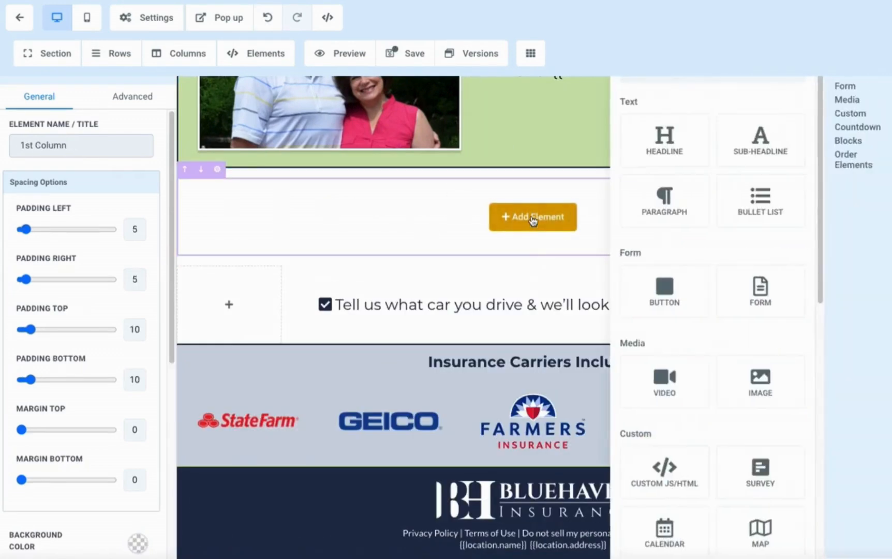
{"action": "scroll", "coordinate": [694, 380], "scroll_direction": "down", "scroll_amount": 3}
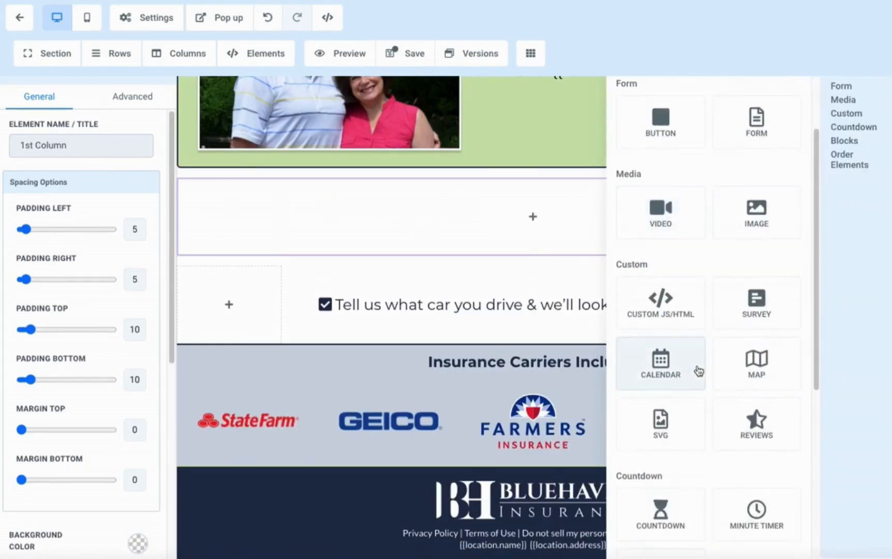
{"action": "left_click", "coordinate": [661, 362]}
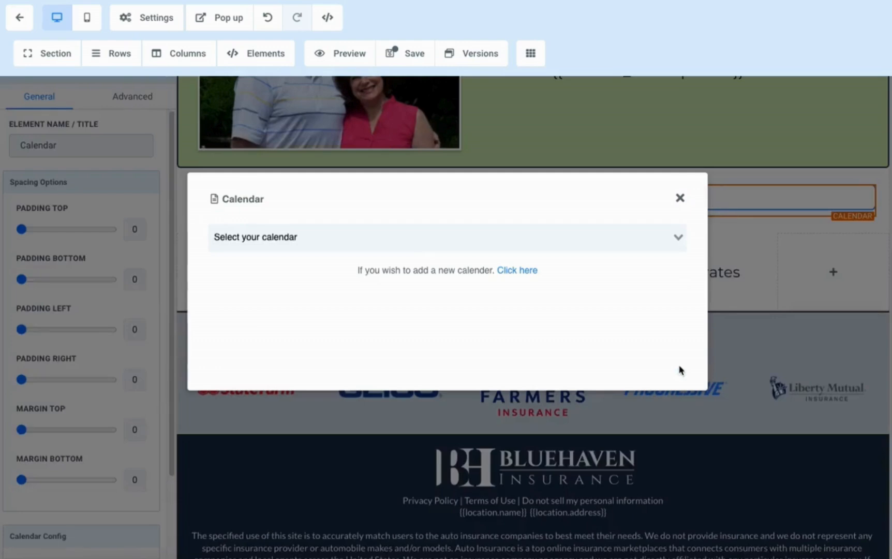
{"action": "left_click", "coordinate": [288, 239]}
{"action": "left_click", "coordinate": [287, 263]}
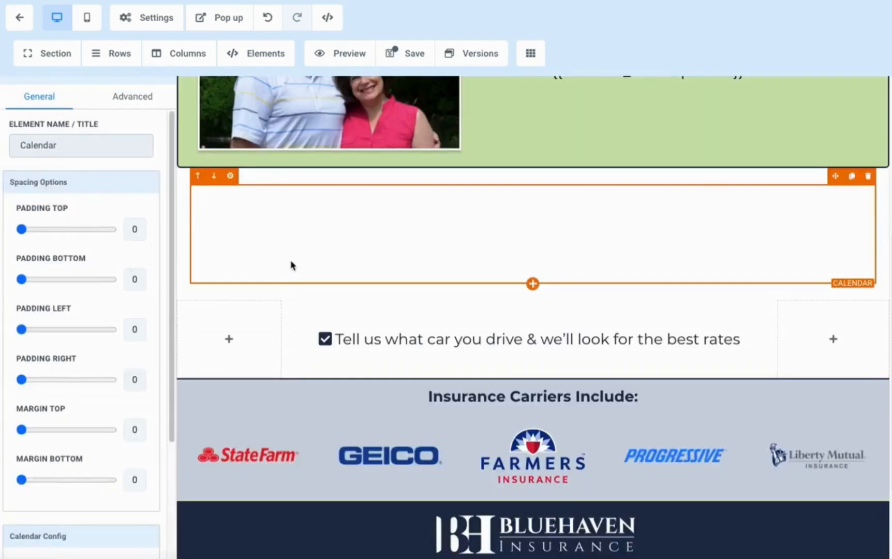